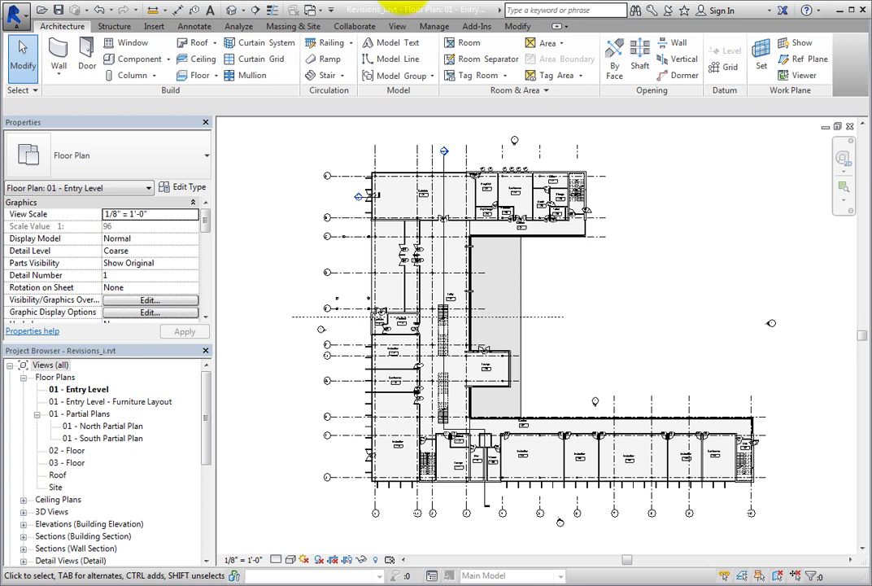
Step: Switch the ribbon to the View tab to reach the Sheet Composition tools
left_click(398, 27)
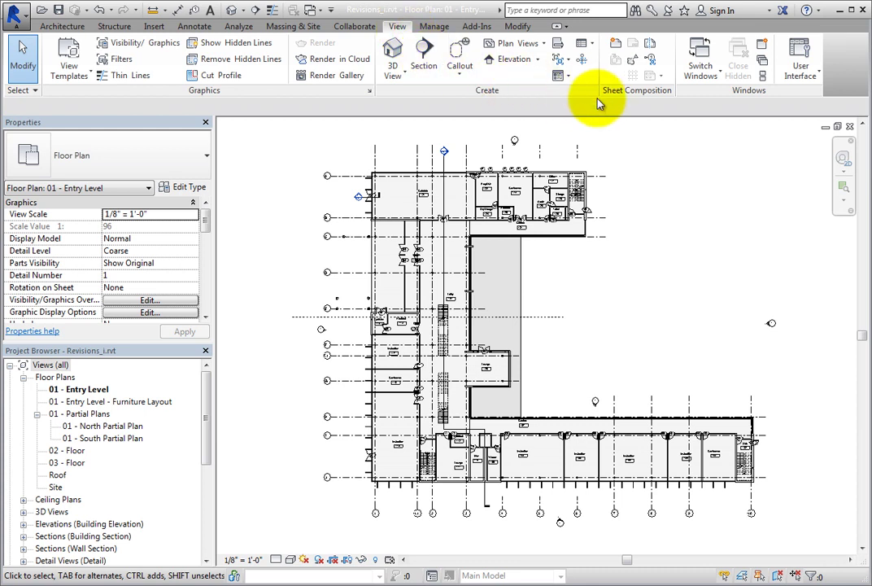
Step: Open Sheet Issues/Revisions, keep Revision 1 Numeric, and open the Alphabetic Sequence options
left_click(632, 65)
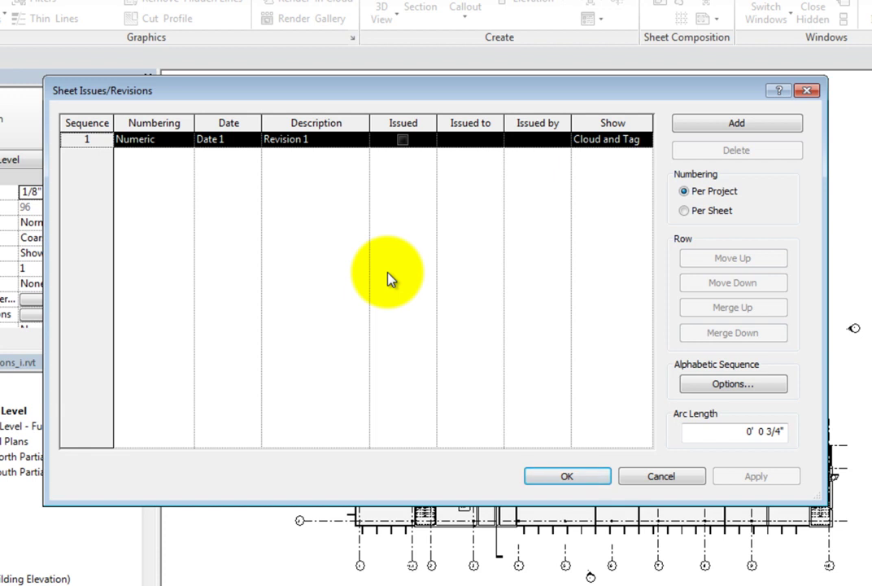
left_click(162, 139)
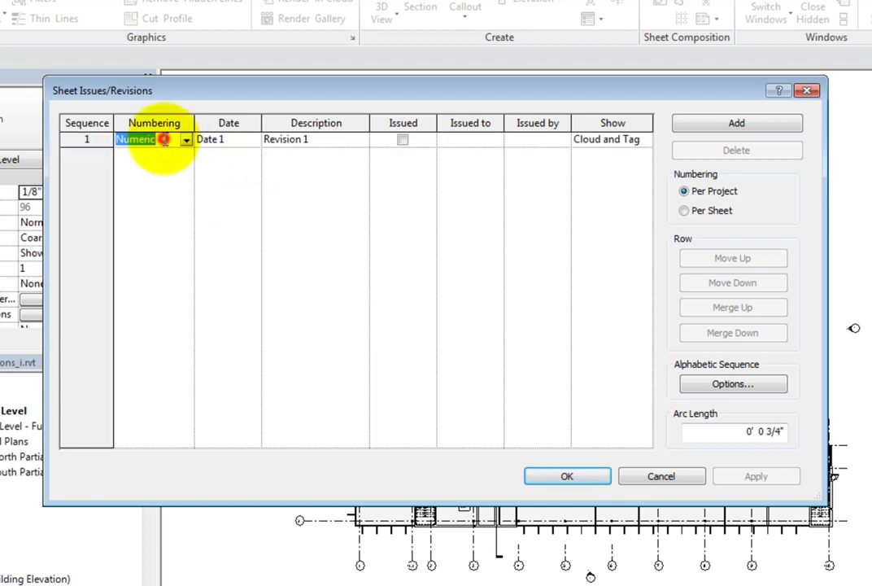
left_click(186, 139)
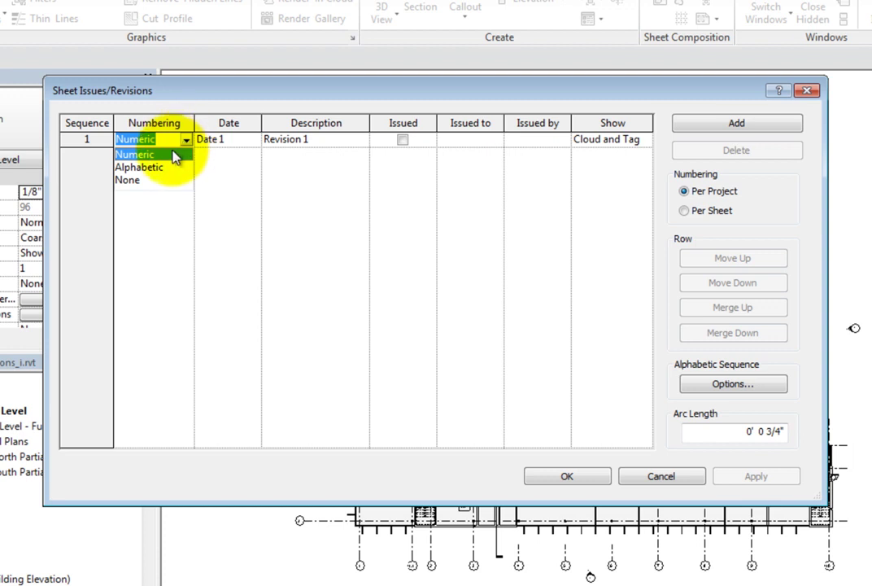
left_click(175, 154)
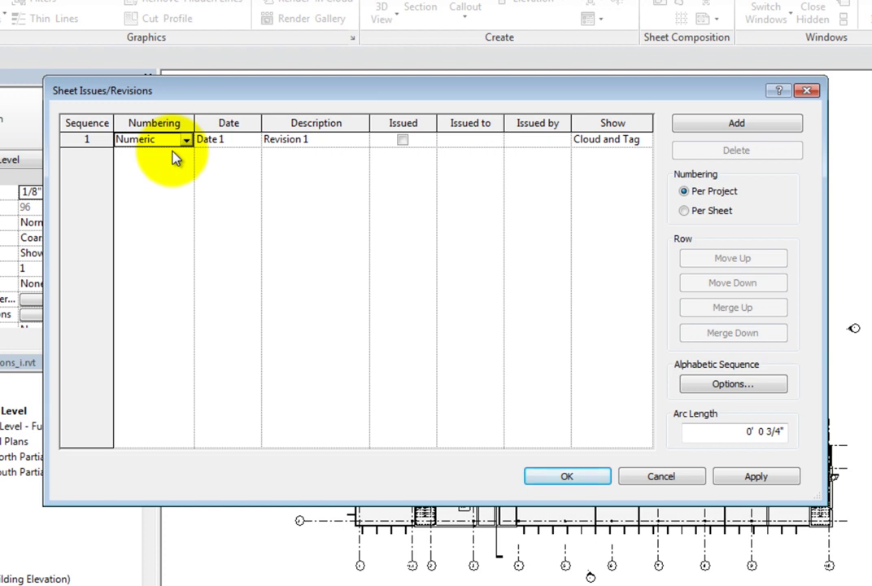
left_click(716, 385)
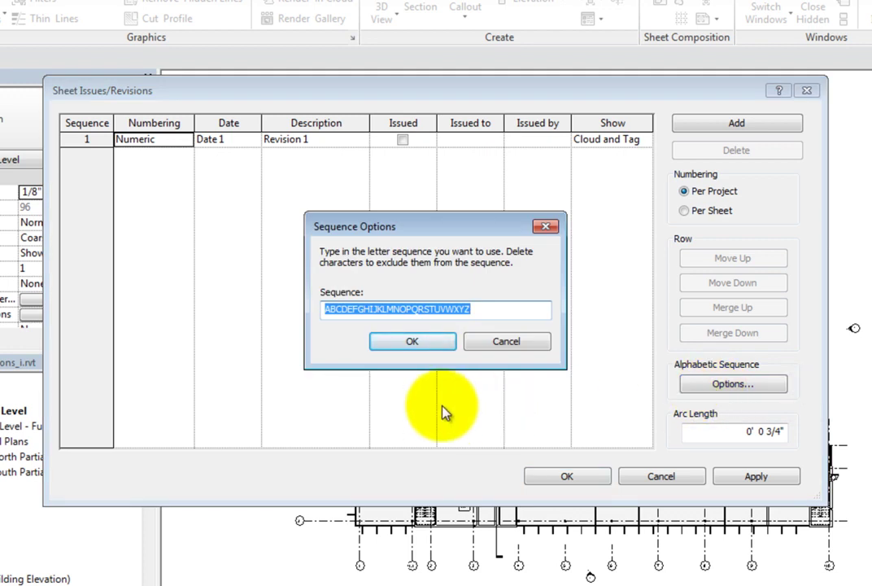
Step: Accept the default A–Z sequence and review Revision 1's date, description and issued fields, leaving it unissued
left_click(428, 345)
left_click(239, 139)
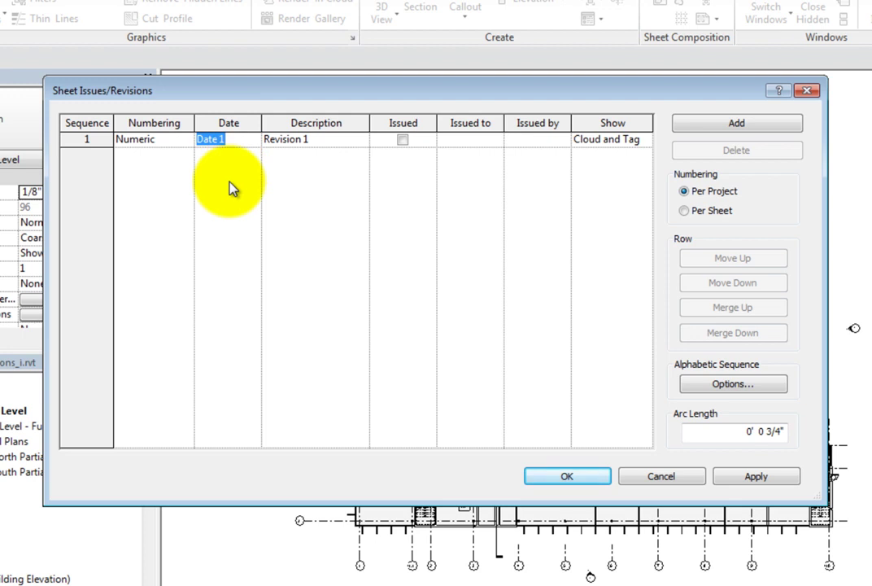
left_click(331, 139)
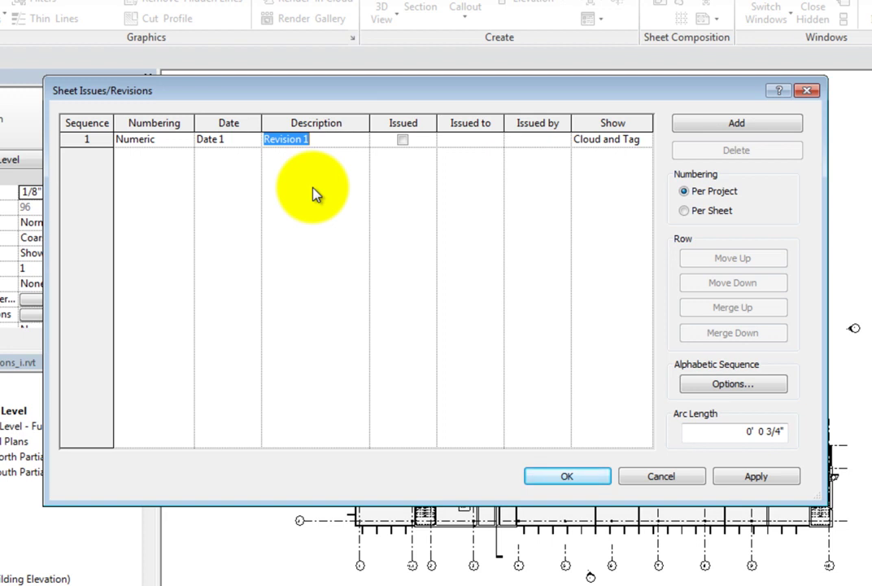
left_click(402, 140)
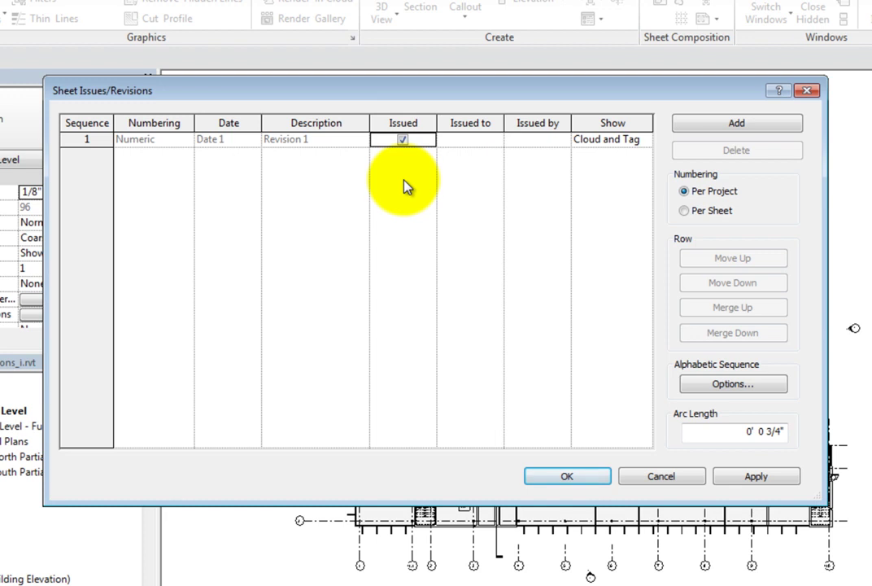
left_click(401, 140)
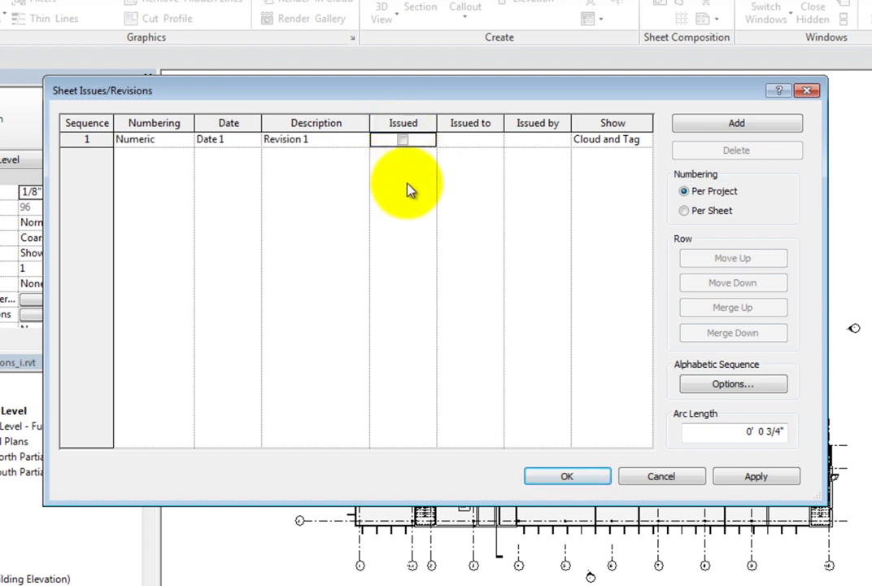
left_click(451, 138)
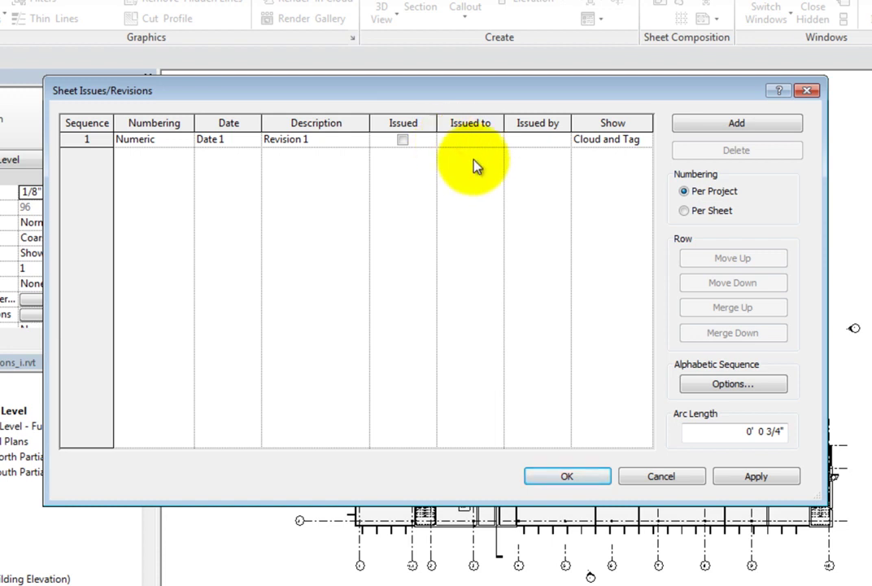
left_click(521, 139)
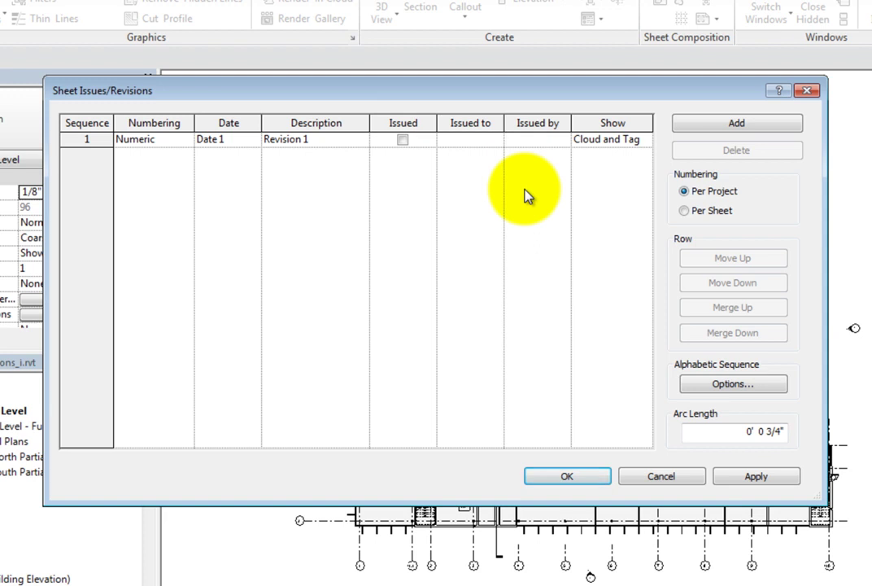
Step: Bring up Revision 1's Show choices, currently Cloud and Tag
left_click(609, 142)
left_click_drag(604, 141, 643, 144)
left_click(644, 141)
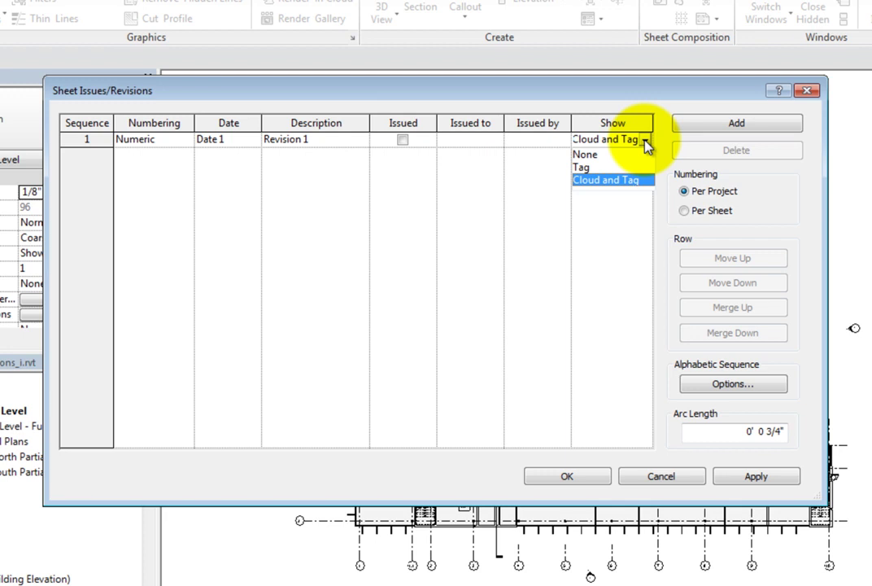
Step: Leave Revision 1's Show setting as Cloud and Tag
left_click(646, 141)
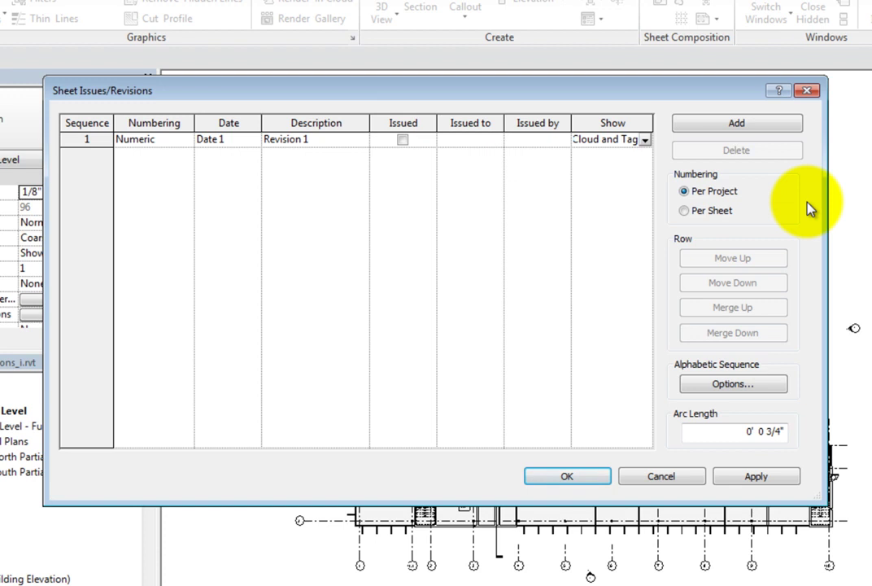
Step: Add three revision rows so the list runs Revision 1 through Revision 4
left_click(763, 131)
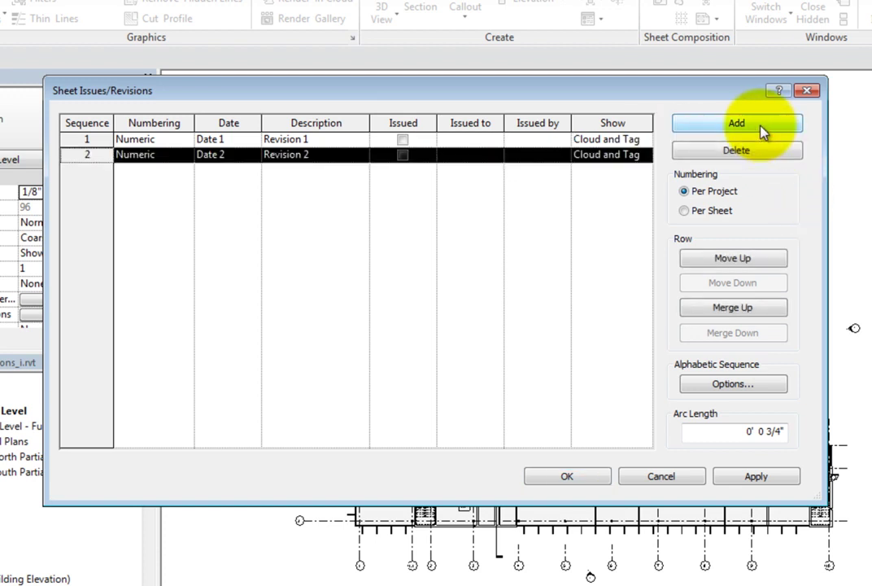
left_click(762, 130)
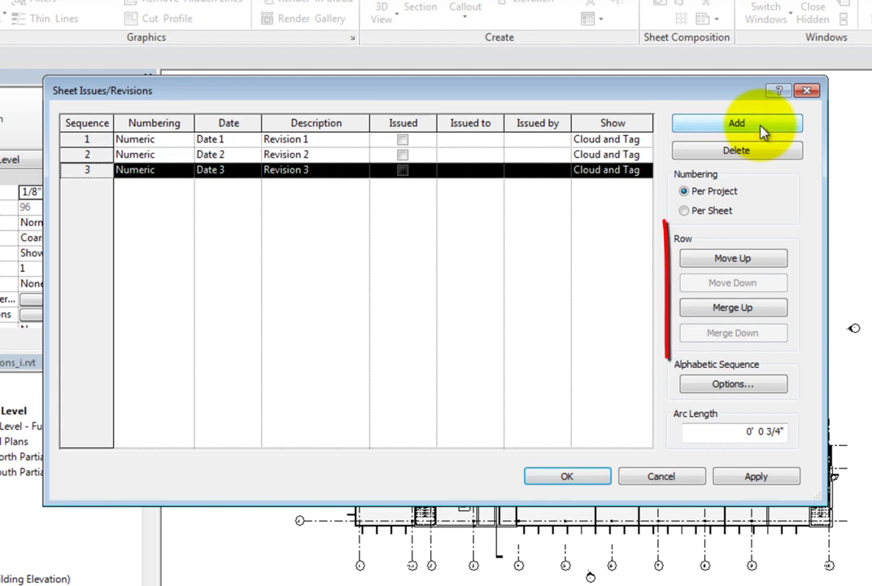
left_click(763, 130)
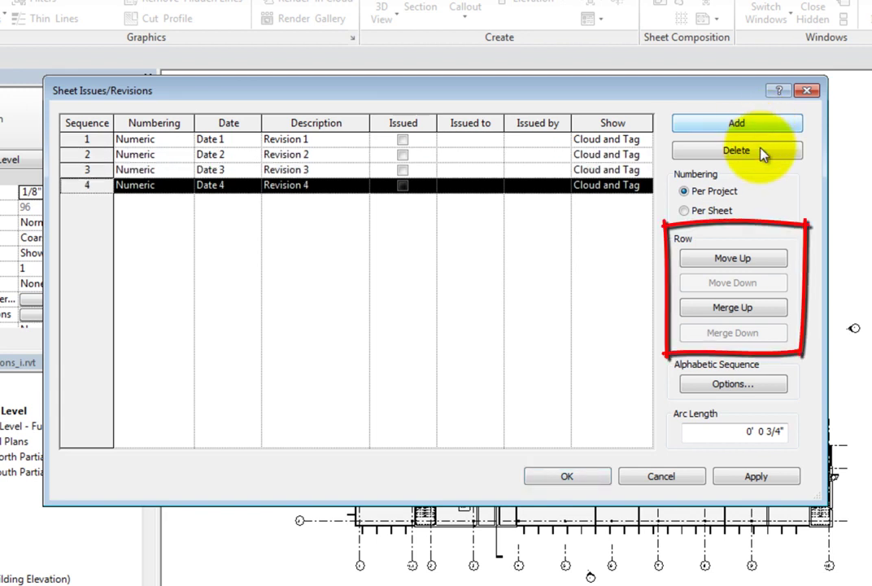
Step: Try moving Revision 4 up and back down and toggling Revision 2 issued, leaving everything unchanged
left_click(767, 261)
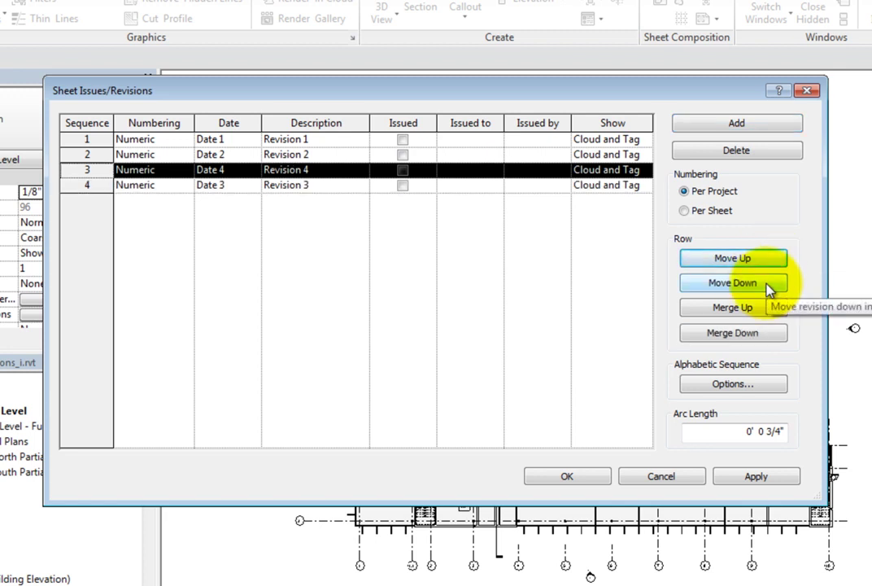
left_click(769, 287)
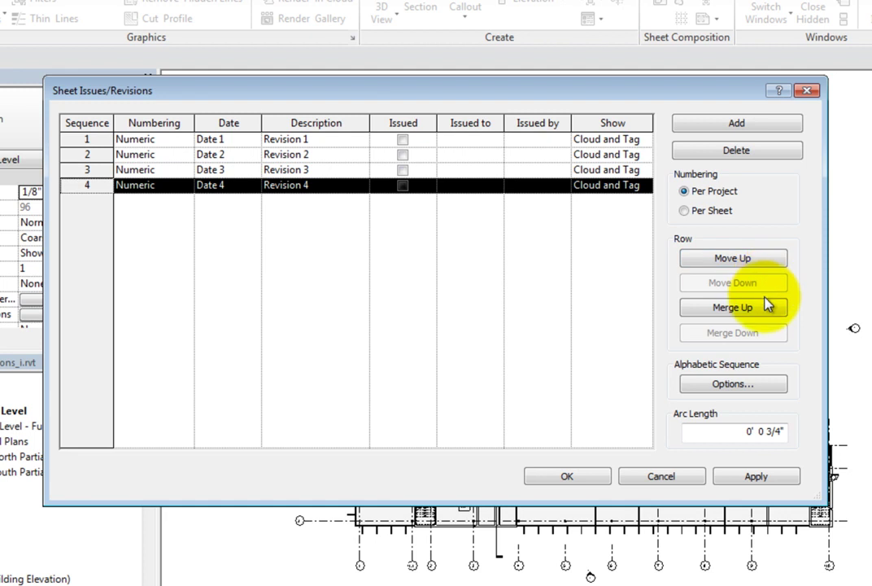
left_click(81, 169)
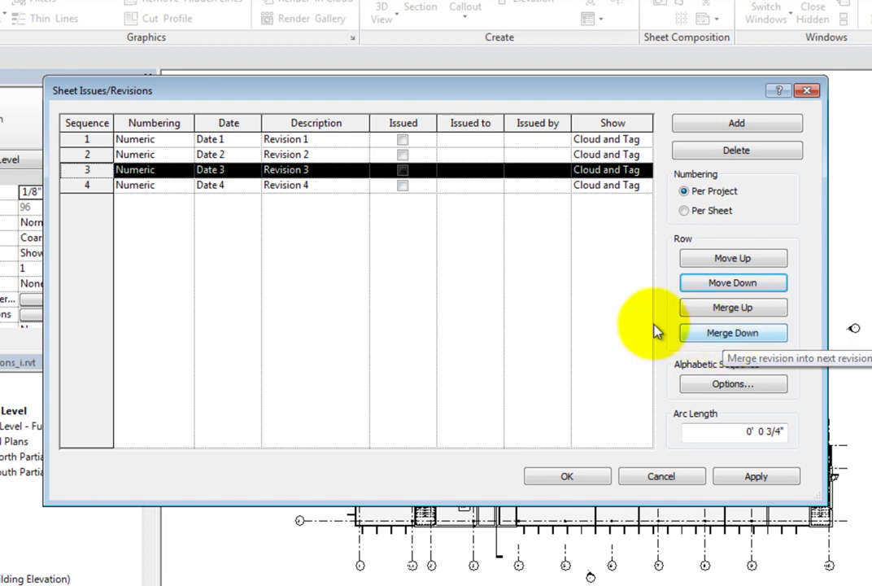
left_click(403, 155)
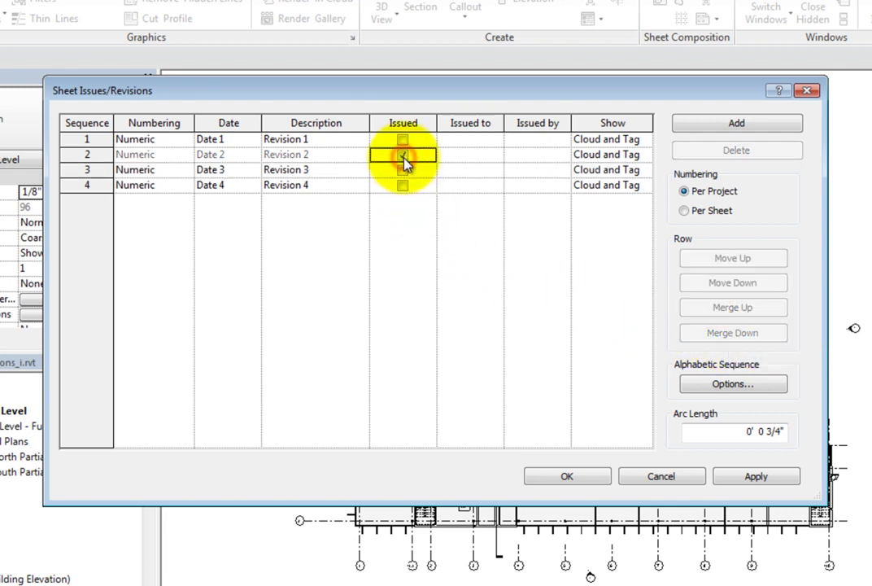
left_click(94, 167)
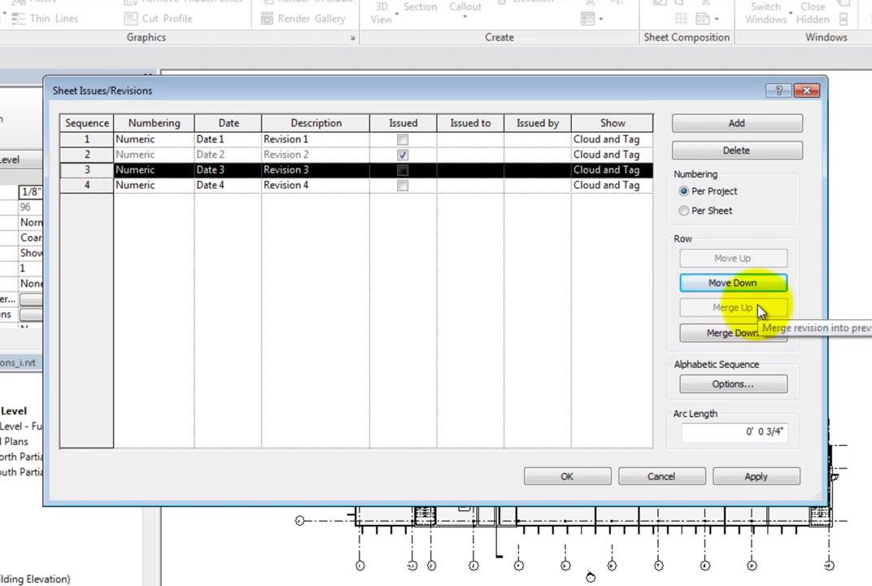
left_click(97, 154)
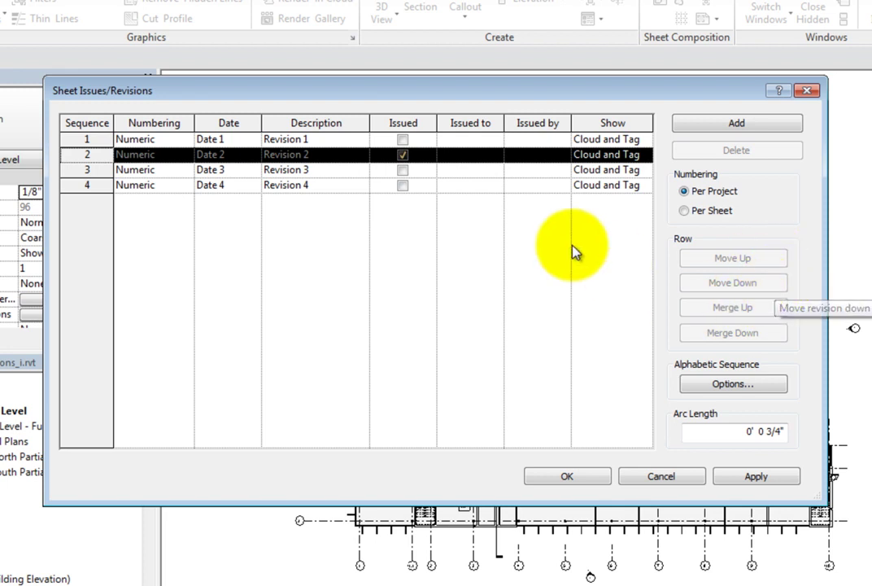
left_click(402, 155)
left_click(102, 185)
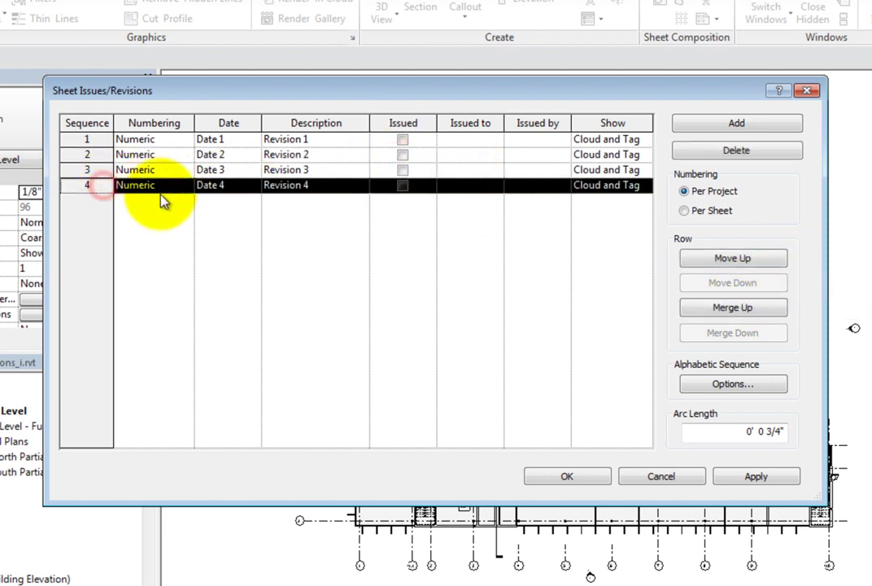
Step: Delete Revision 4 with its clouds and tags, then select the cloud Arc Length value
left_click(753, 154)
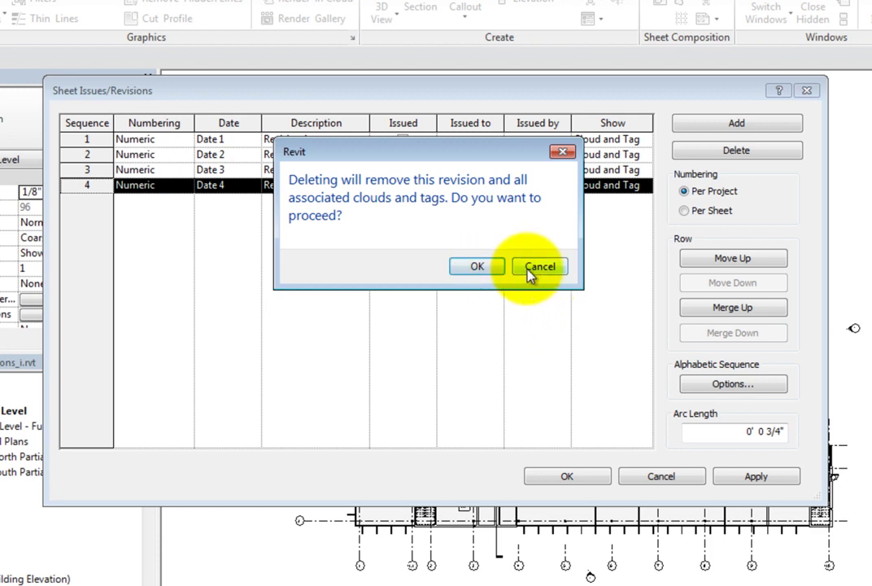
left_click(481, 270)
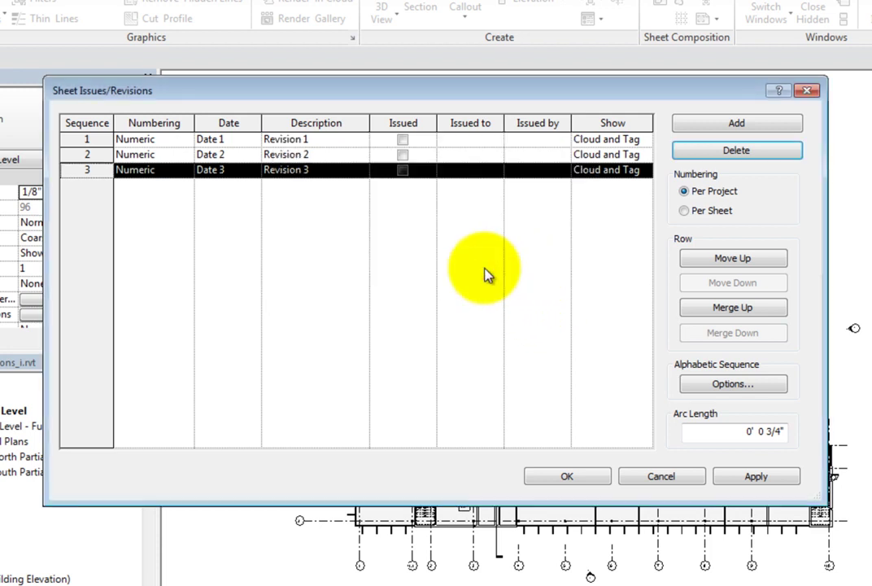
left_click(743, 431)
left_click_drag(743, 432, 790, 433)
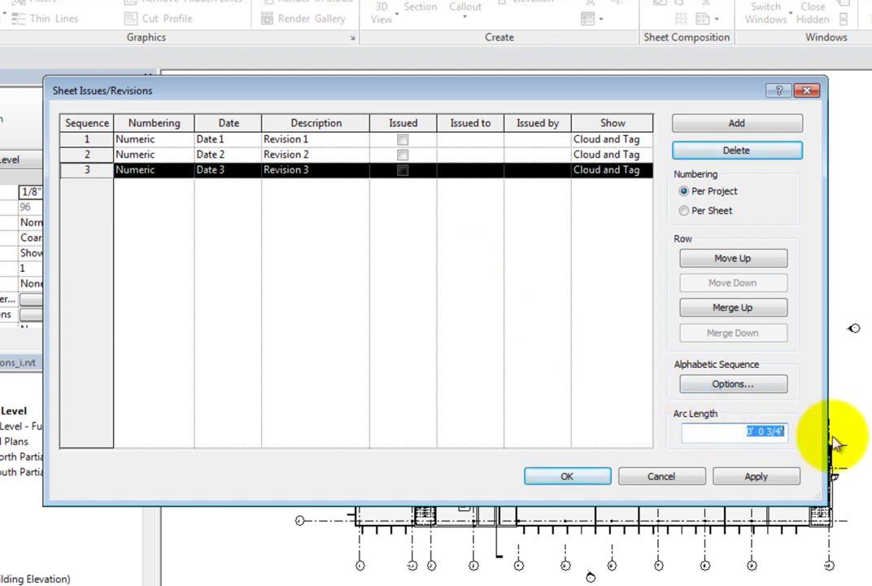